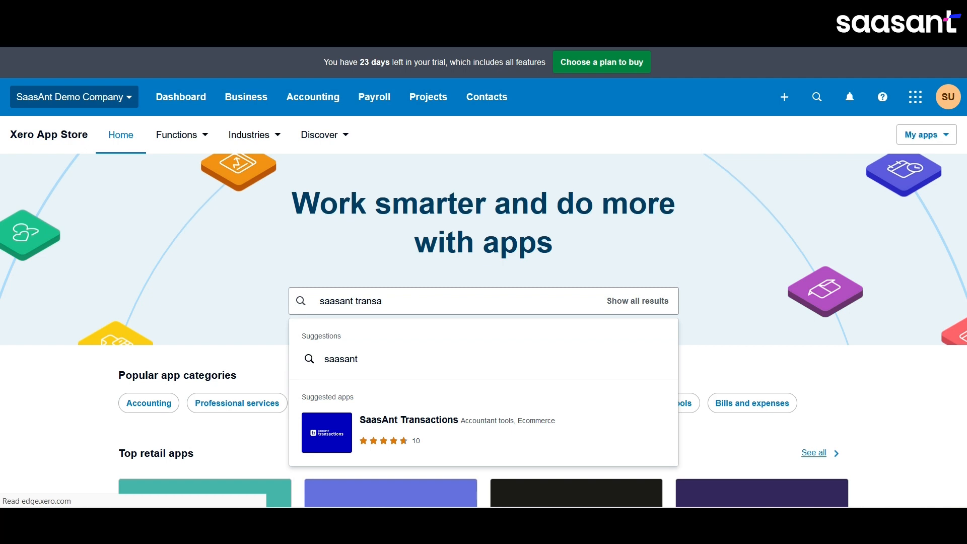
- Open the SaasAnt Transactions listing in the Xero App Store and get the app
left_click(497, 443)
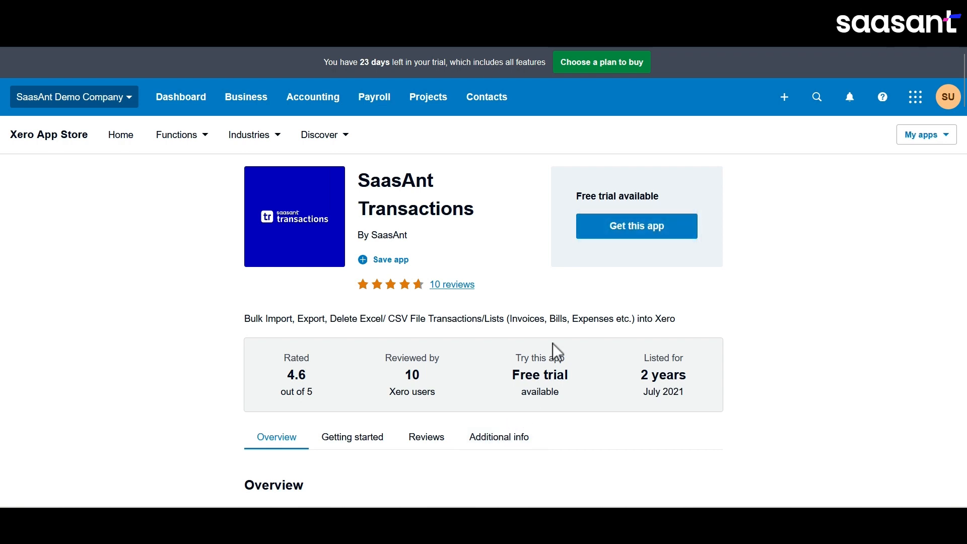
left_click(635, 232)
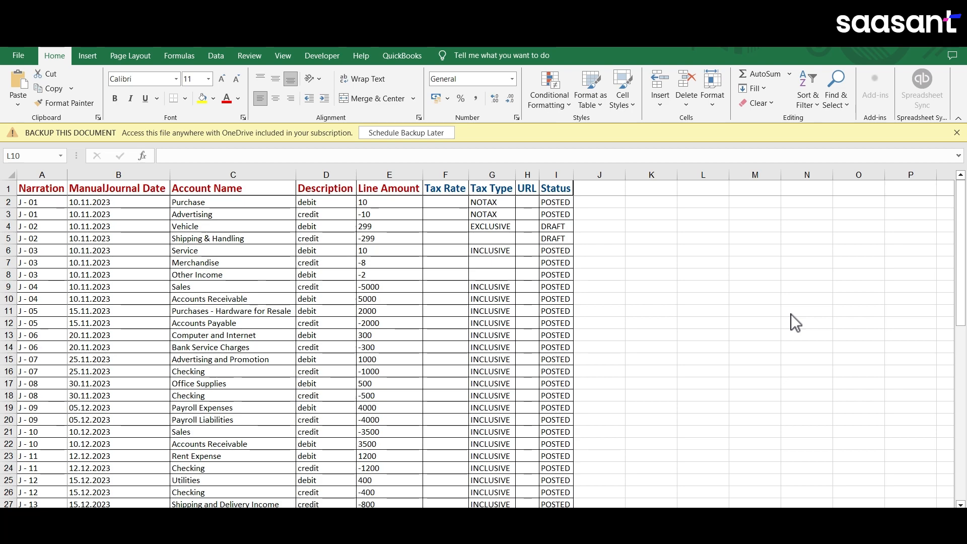
- Look through the manual journal rows and column headers in the Excel source sheet
scroll(791, 314, "down", 7)
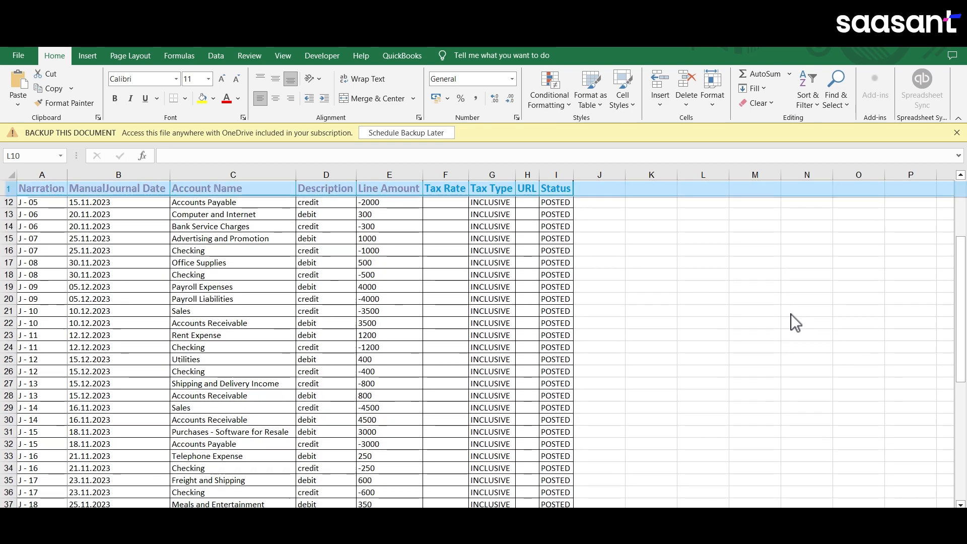
scroll(791, 313, "down", 7)
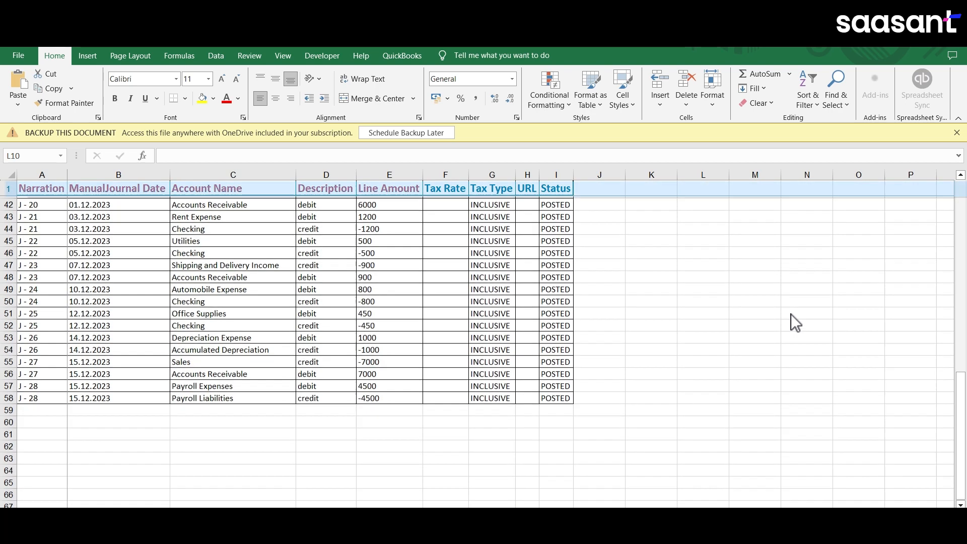
scroll(791, 313, "up", 7)
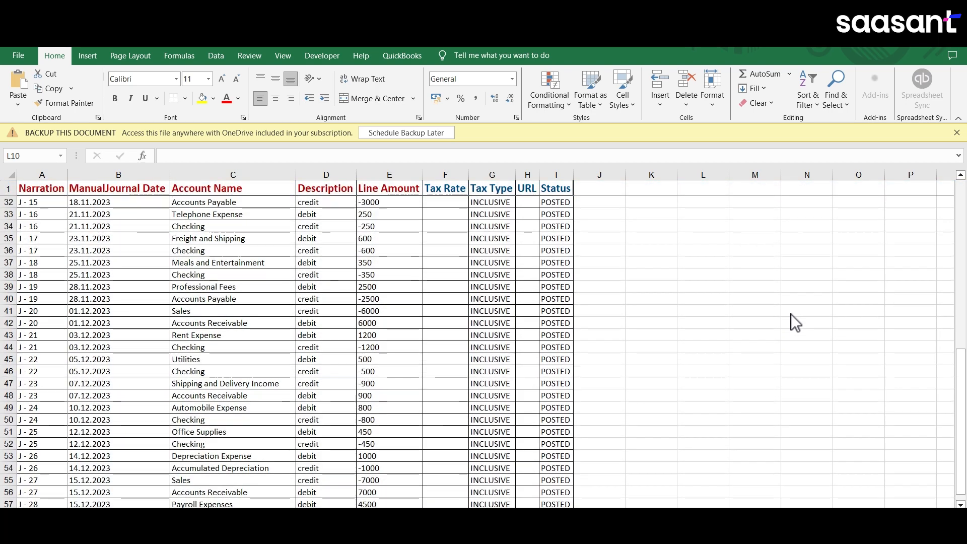
scroll(791, 313, "up", 7)
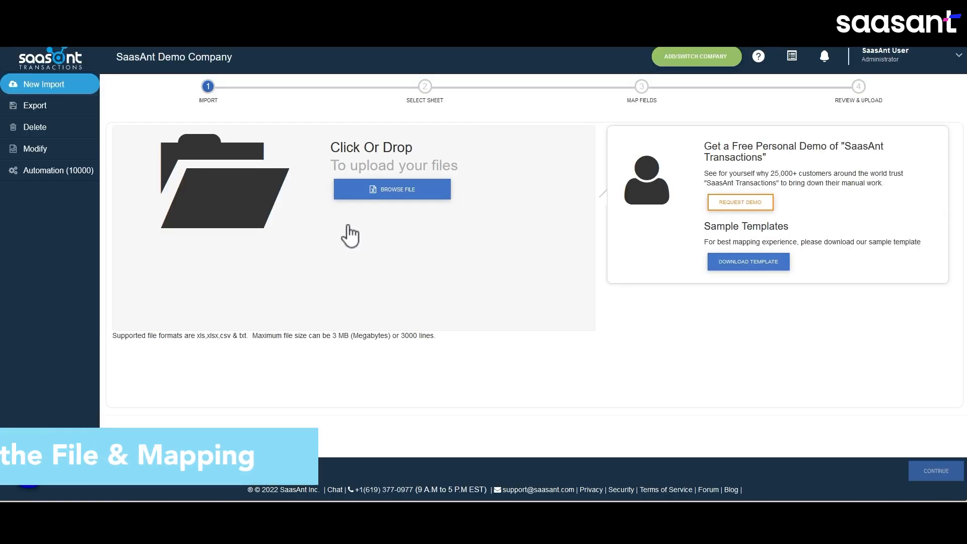
- Upload the file "SaasAntTransactions-SampleTemplateXero - Manual Journal.xls" as a new import in SaasAnt Transactions
left_click(416, 192)
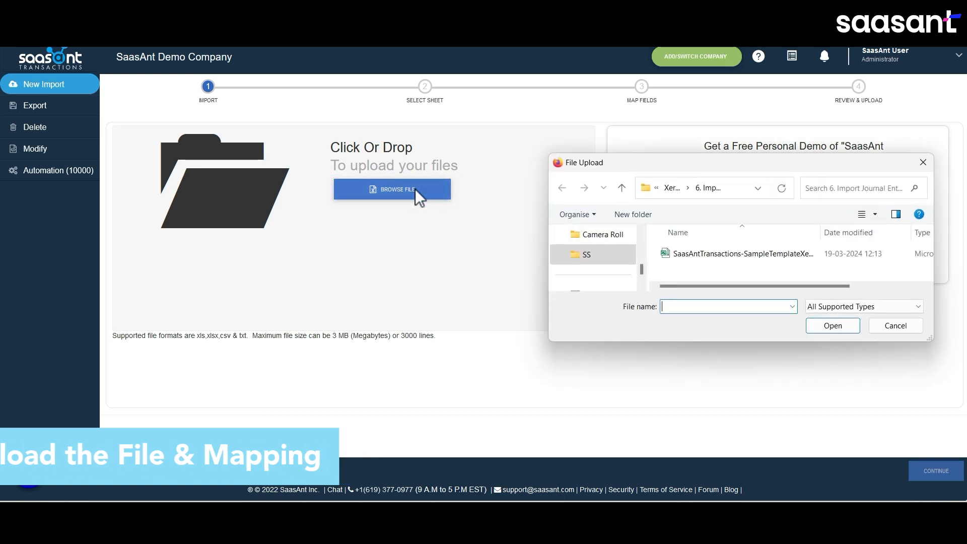
left_click(695, 255)
left_click(821, 325)
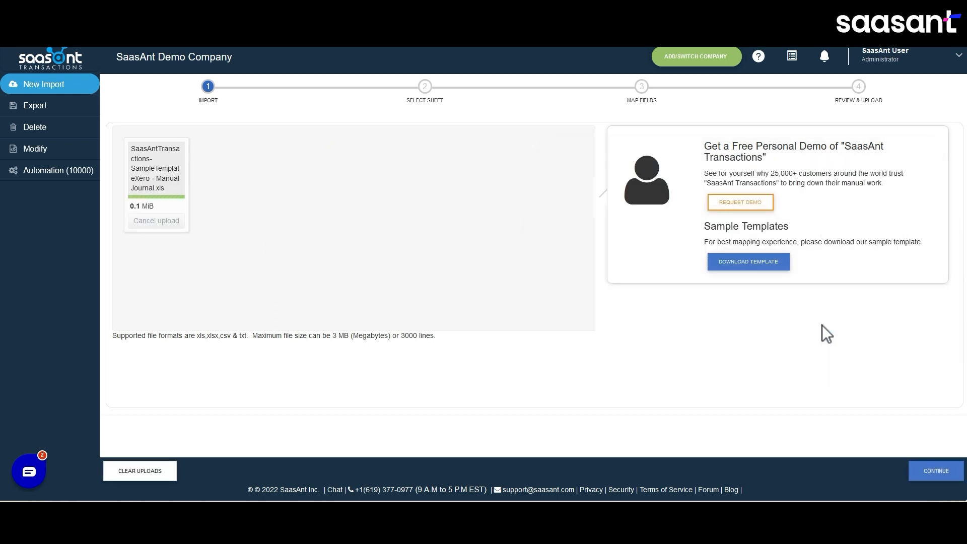
- Choose the Manual Journals sheet and map it to the Manual Journal Xero entity
left_click(574, 189)
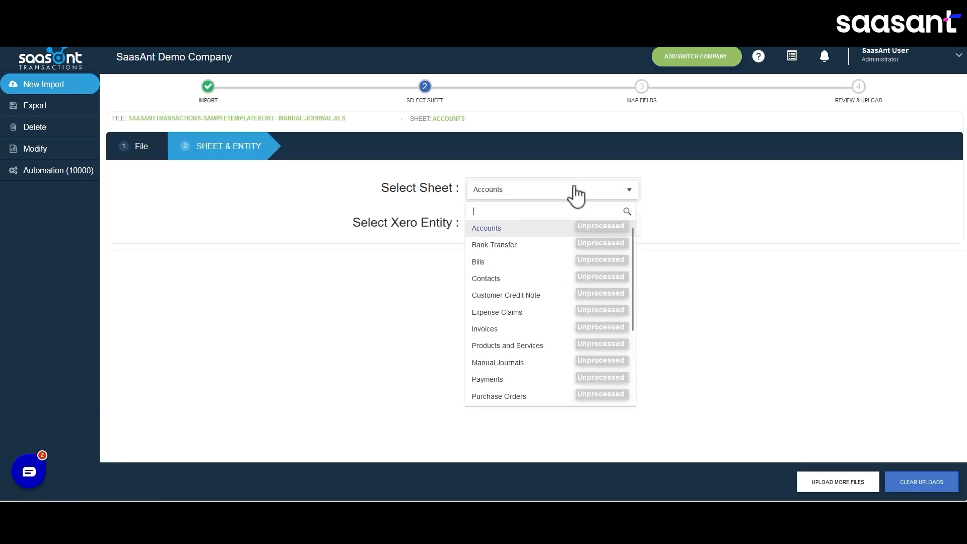
left_click(506, 358)
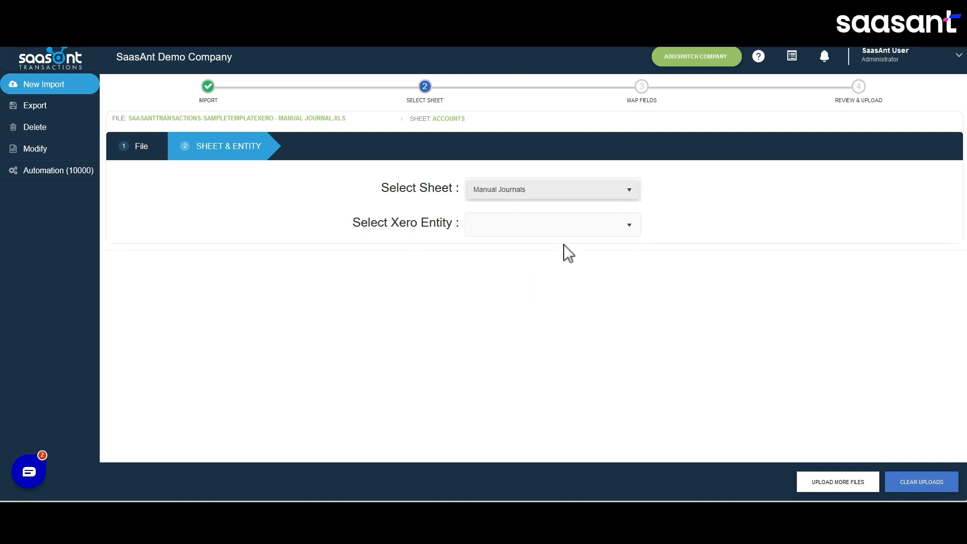
left_click(574, 228)
scroll(556, 260, "down", 5)
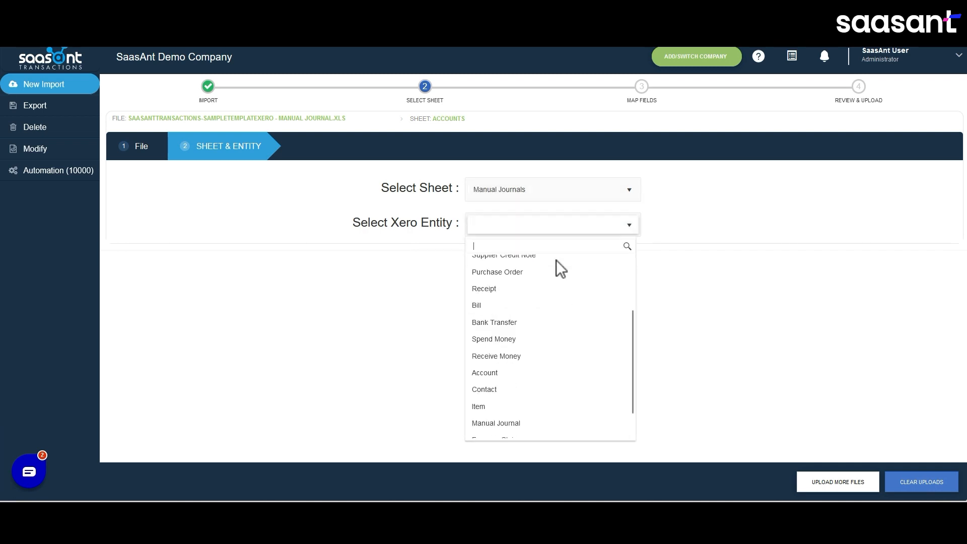
left_click(518, 393)
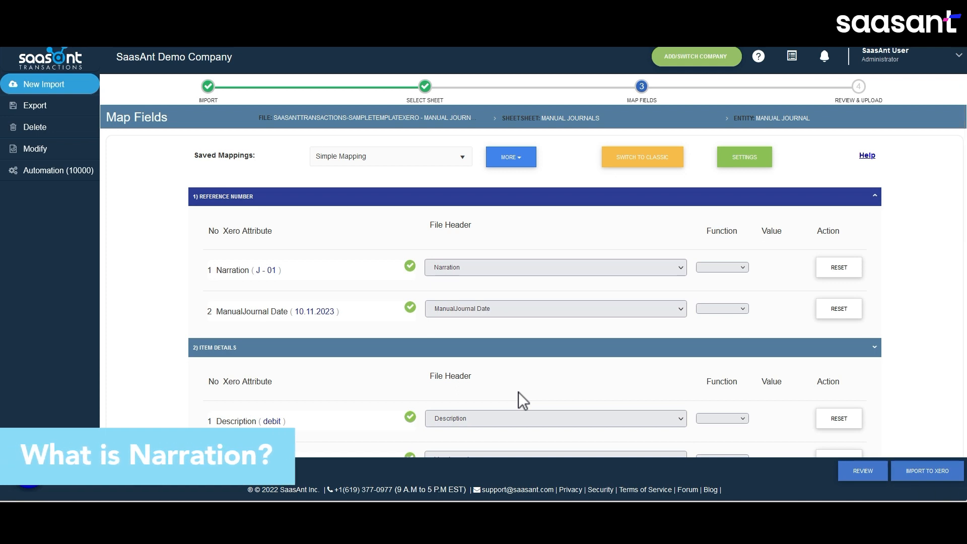
- Check the file header mapping for Narration and the remaining Xero attributes, and proceed to the record review
left_click(677, 274)
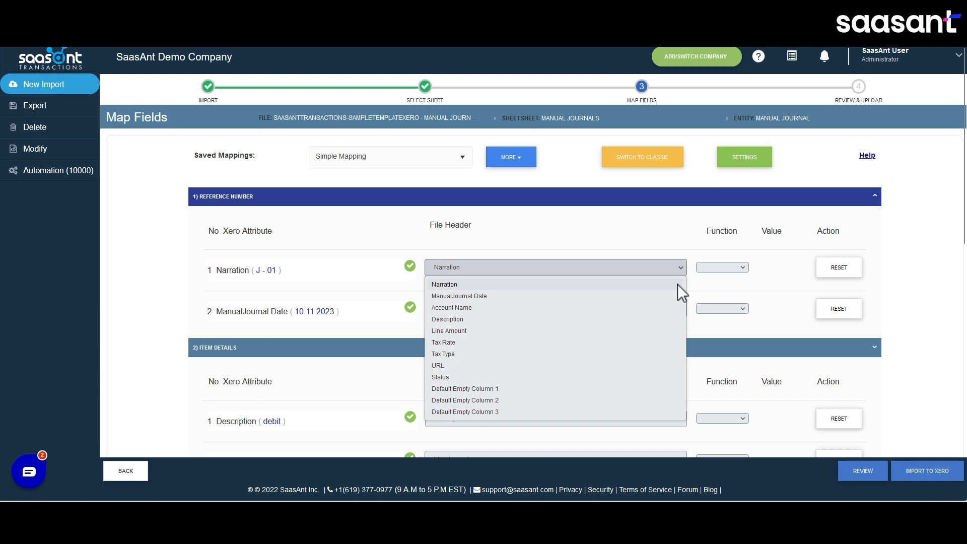
left_click(680, 270)
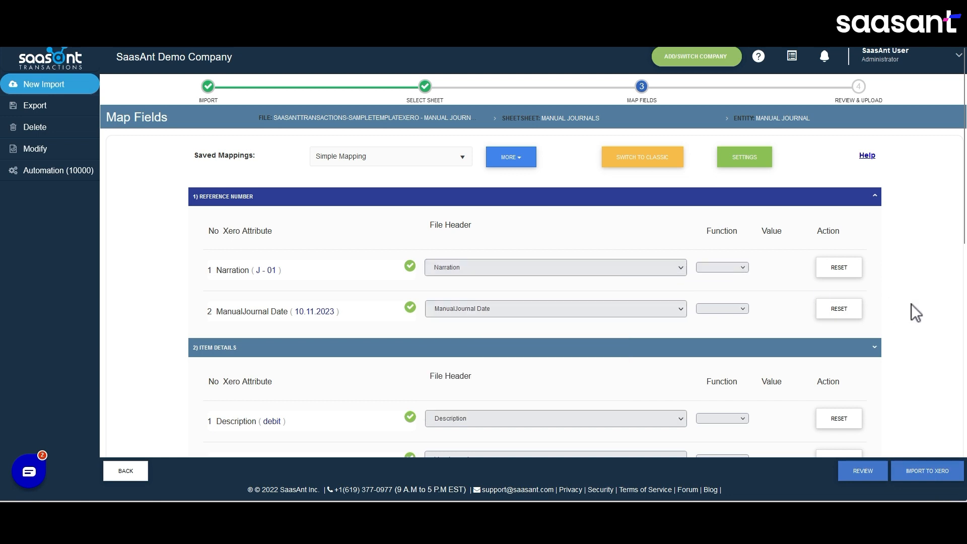
scroll(911, 303, "down", 4)
scroll(910, 304, "down", 7)
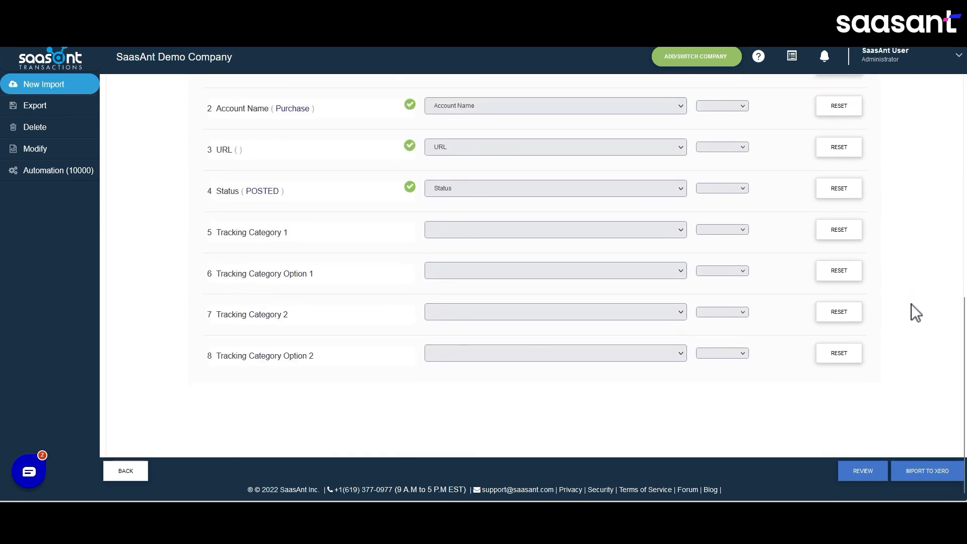
scroll(911, 304, "up", 12)
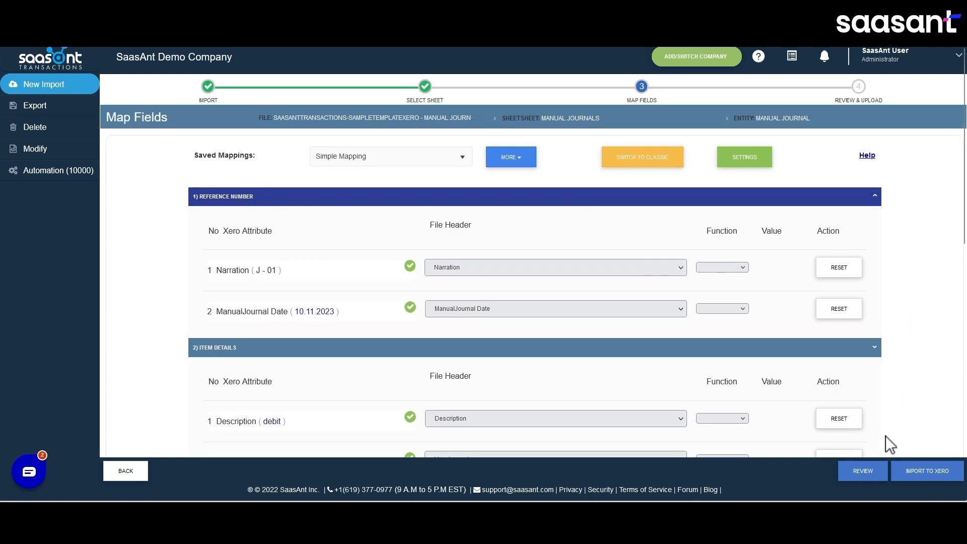
left_click(863, 471)
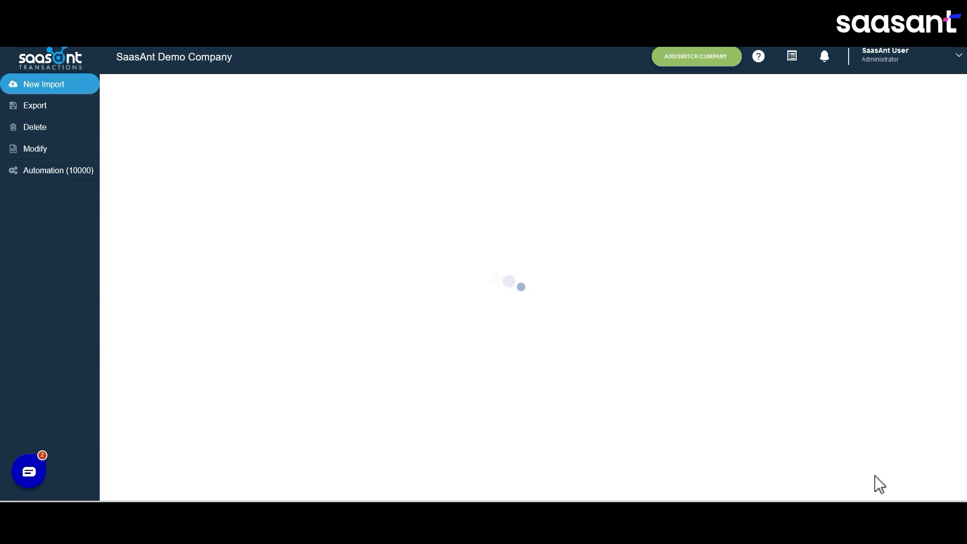
- Check the journal rows and editable cells in the review grid, and upload the records to Xero
scroll(818, 322, "down", 10)
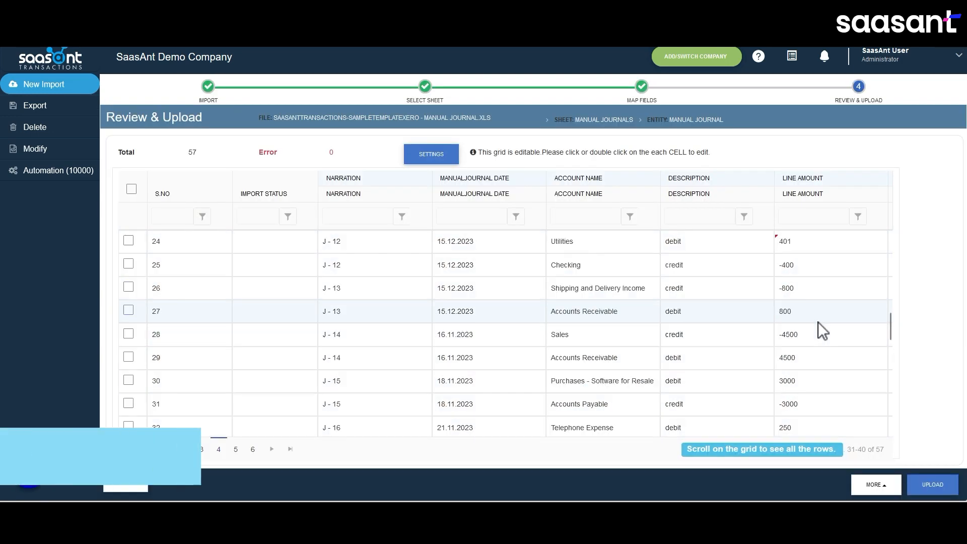
scroll(818, 322, "down", 8)
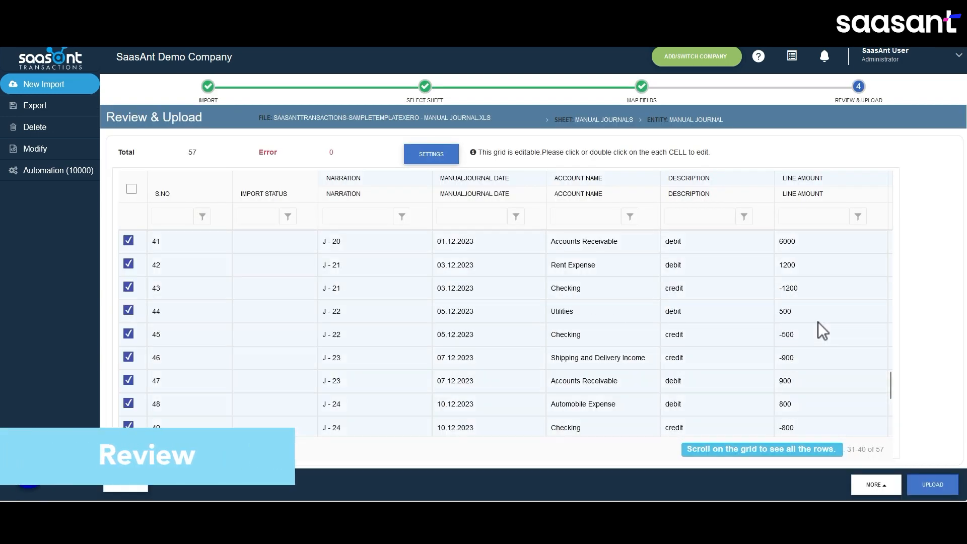
scroll(818, 322, "up", 17)
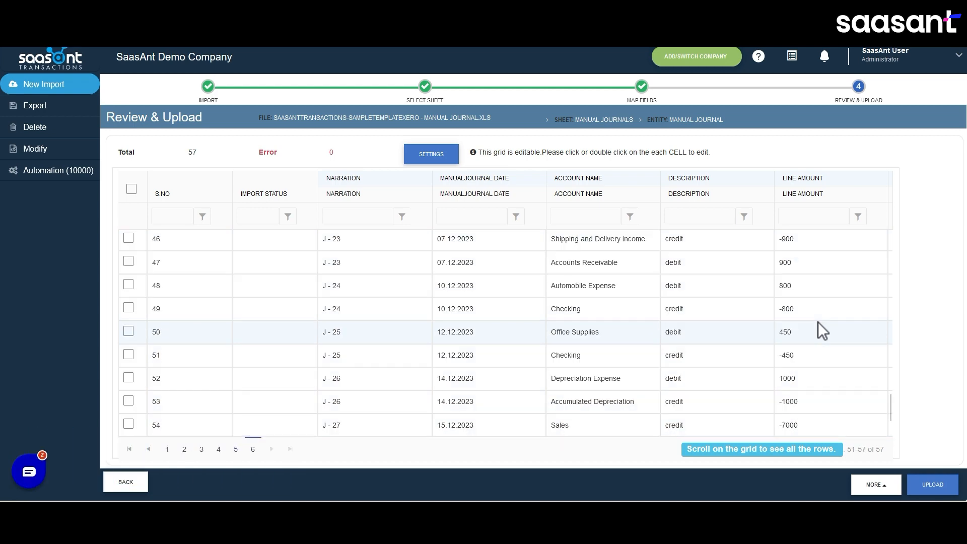
scroll(817, 321, "up", 7)
left_click(590, 240)
left_click(694, 243)
left_click(815, 247)
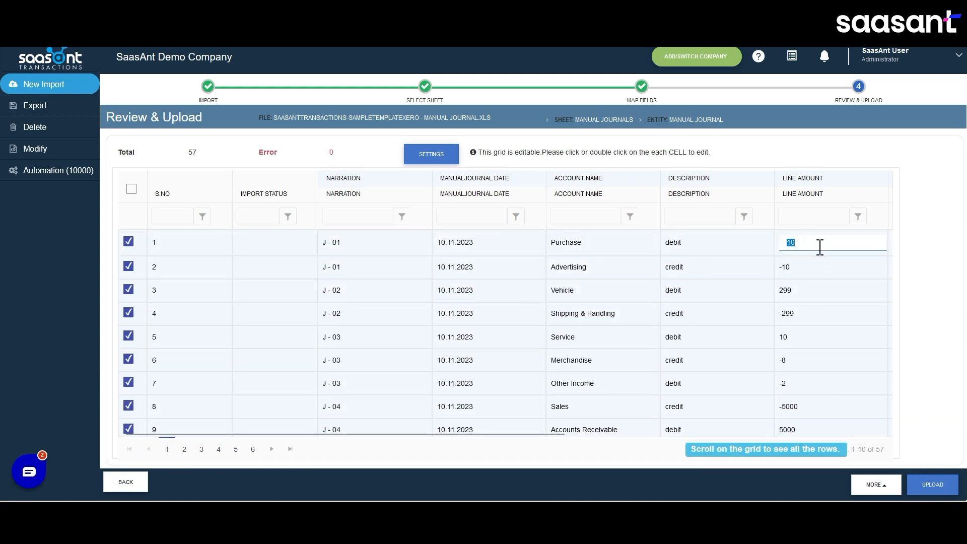
left_click(916, 301)
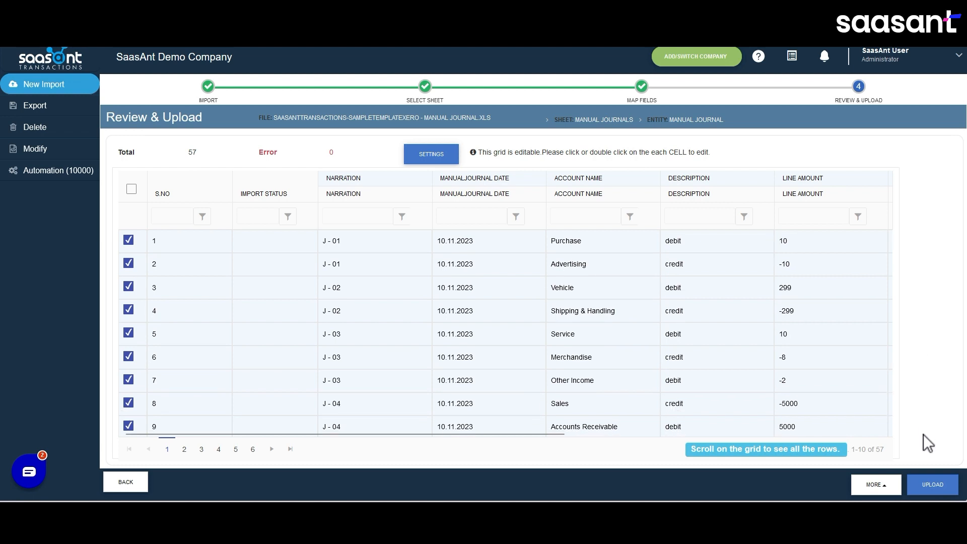
left_click(948, 488)
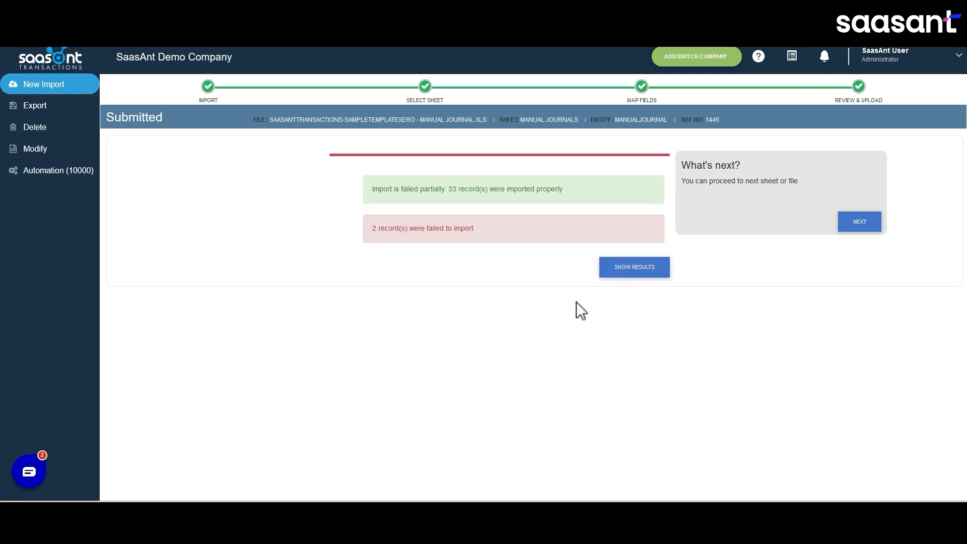
- Show the import results, set the failed J - 16 Telephone Expense line amount to 250, and upload the failed lines again
left_click(640, 279)
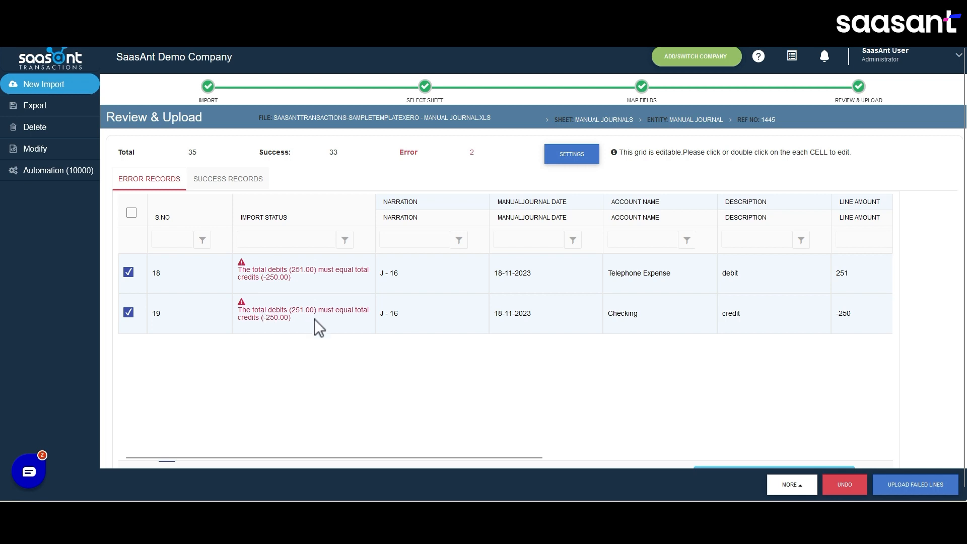
scroll(463, 315, "right", 5)
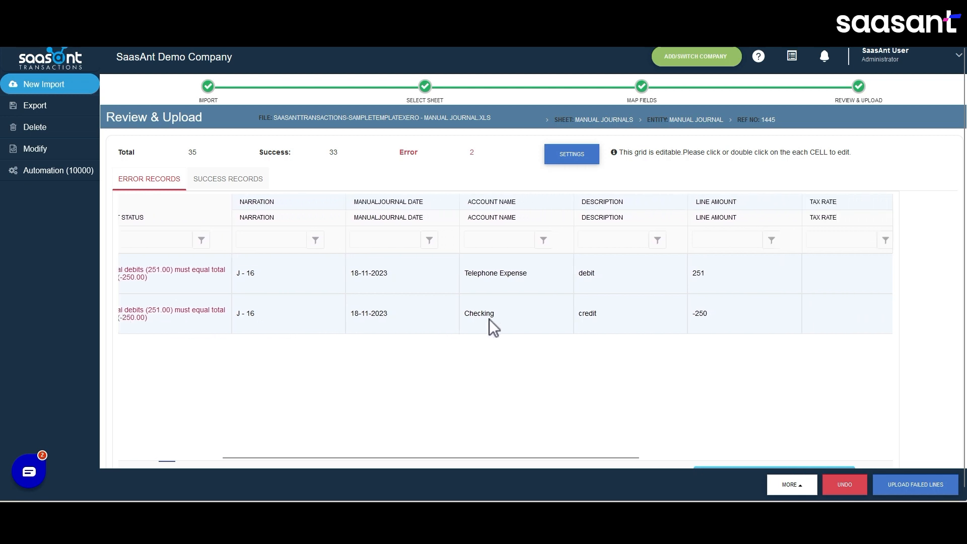
double_click(556, 322)
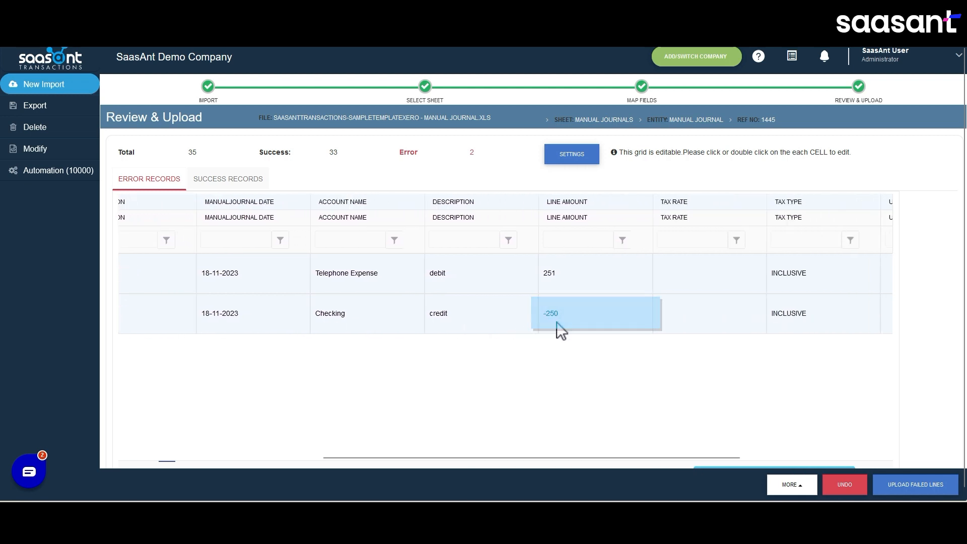
double_click(555, 283)
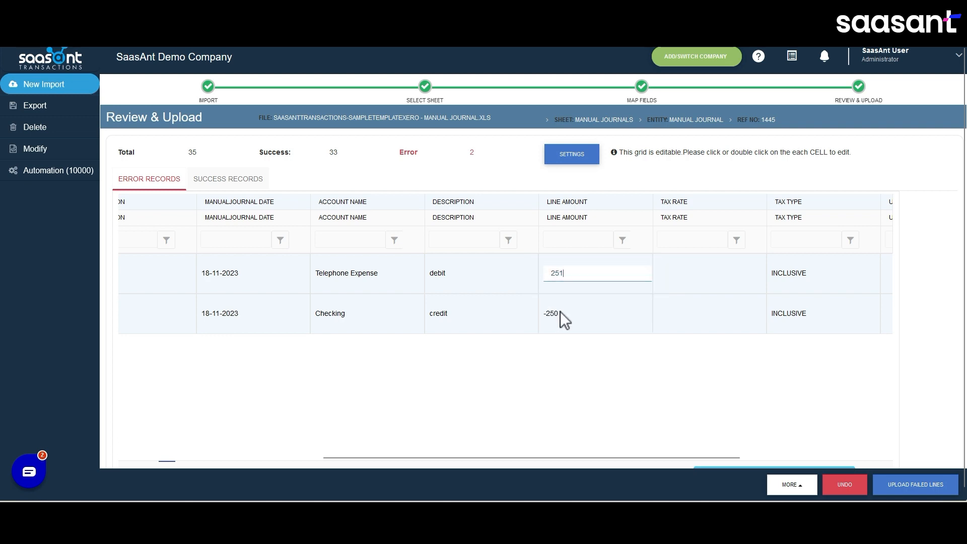
key("BackSpace")
type("0")
left_click(916, 484)
left_click(518, 337)
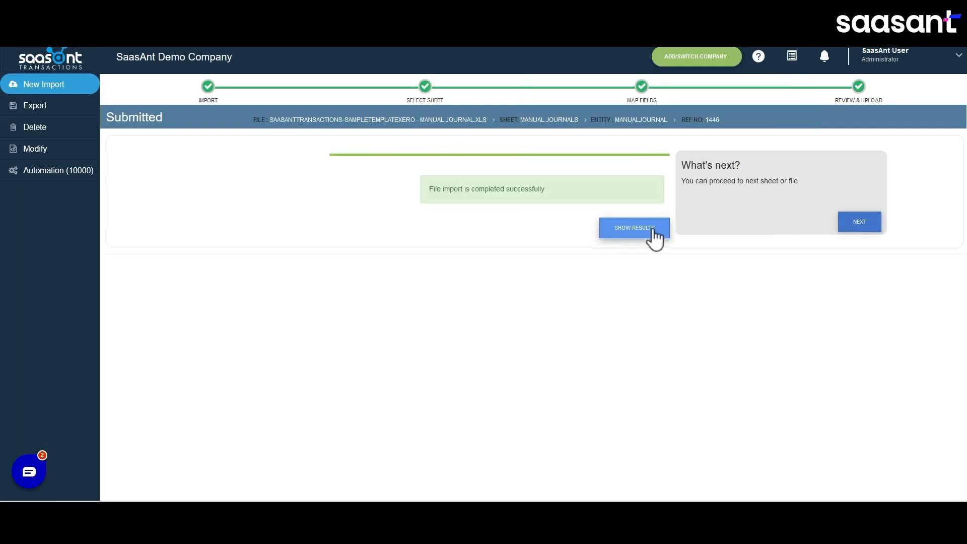
- Show the results of the repeated upload and open the first imported J - 01 journal through its response ID
left_click(653, 232)
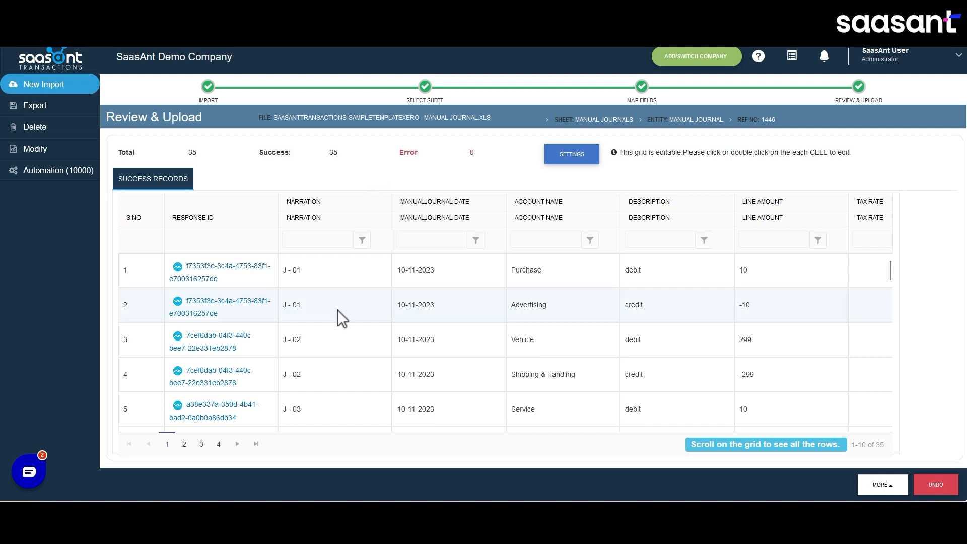
left_click(248, 268)
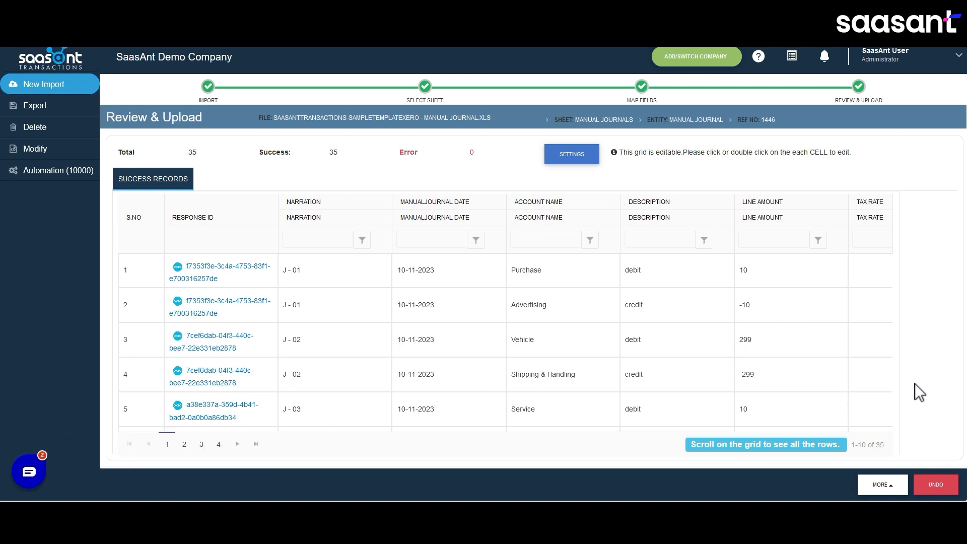
- Undo the import by deleting its selected manual journal transactions from Xero, and show the deletion results
left_click(937, 491)
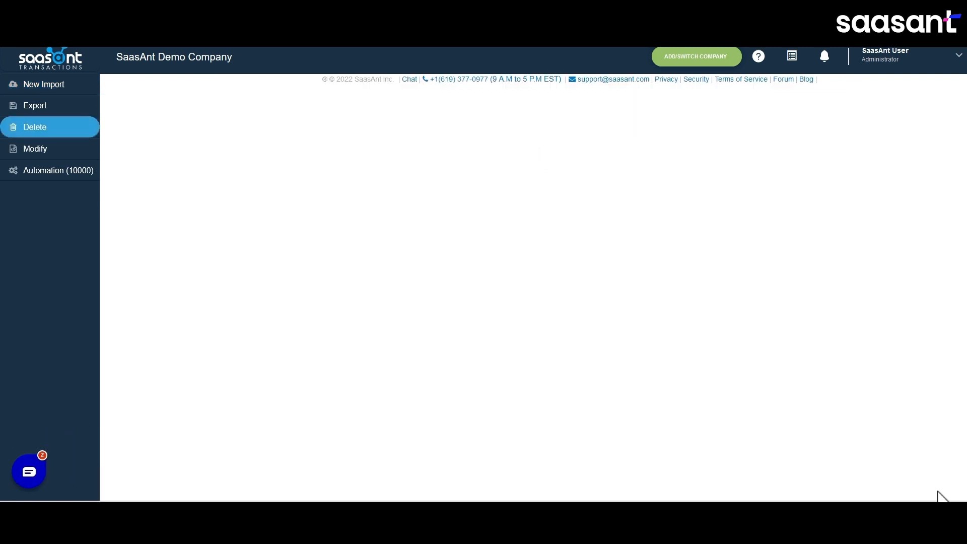
scroll(620, 315, "down", 10)
scroll(620, 316, "down", 4)
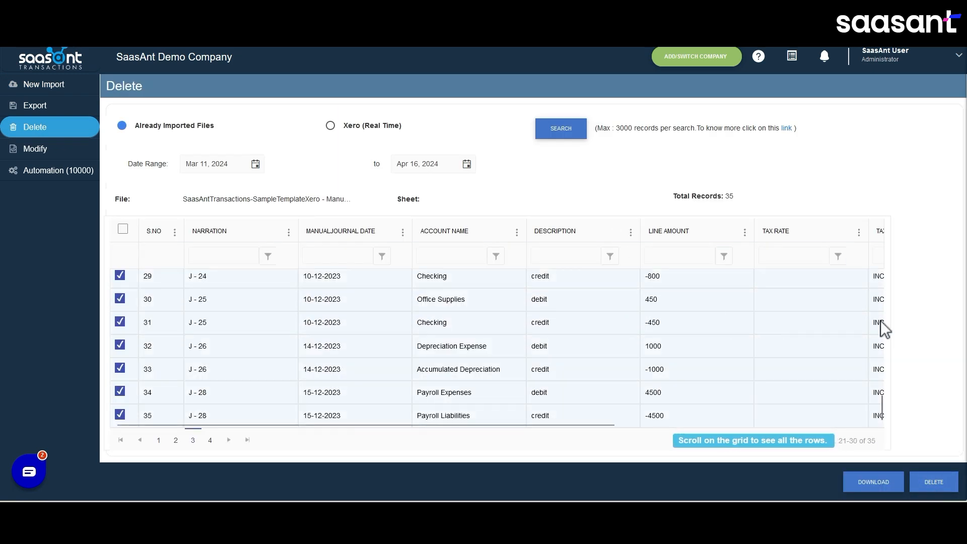
left_click(935, 481)
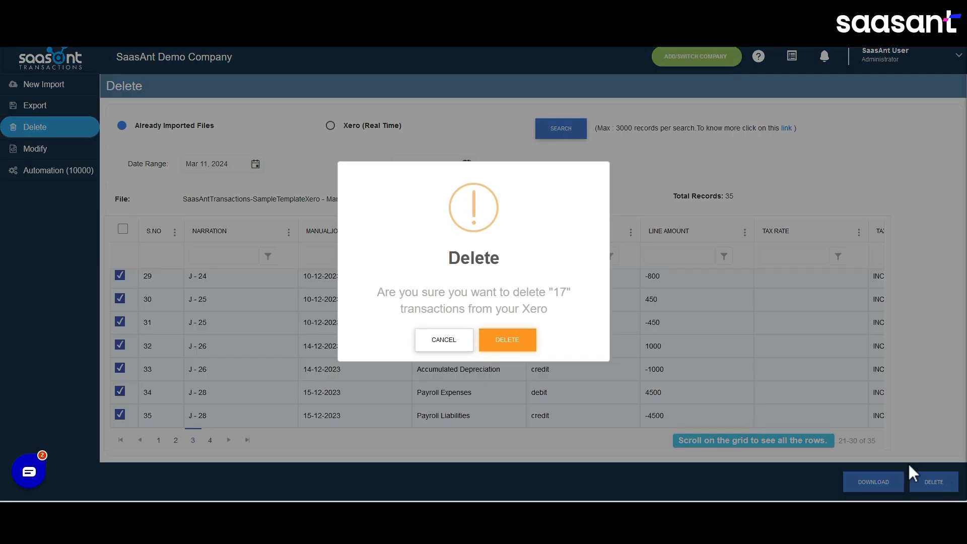
left_click(524, 342)
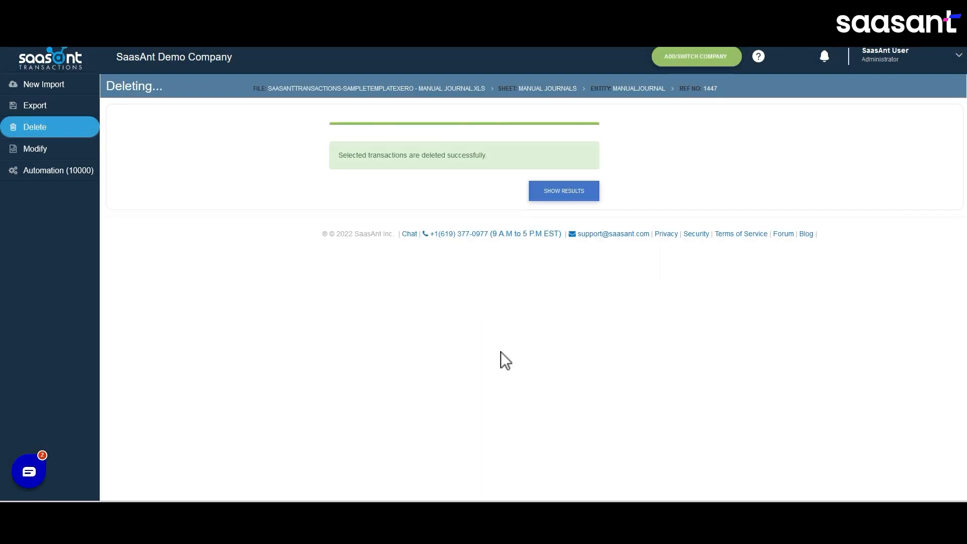
left_click(589, 198)
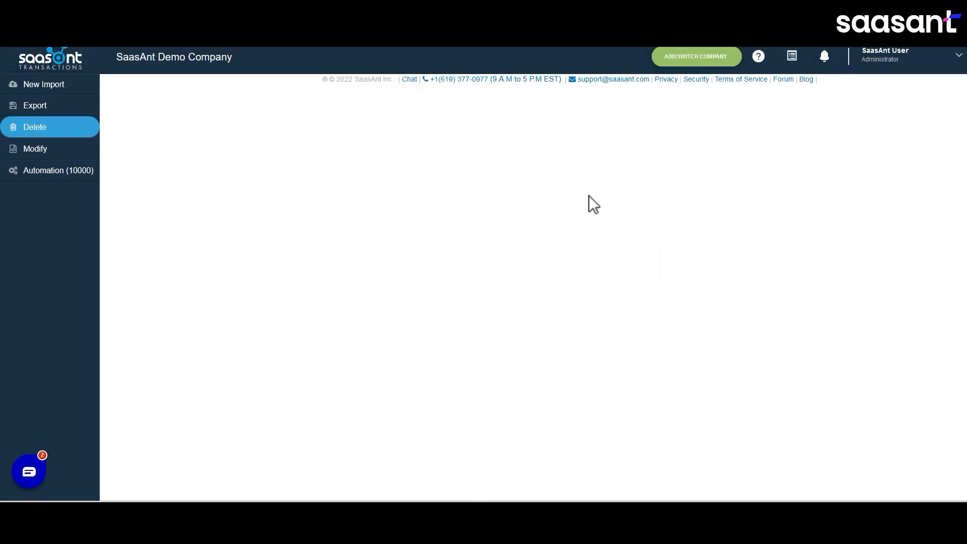